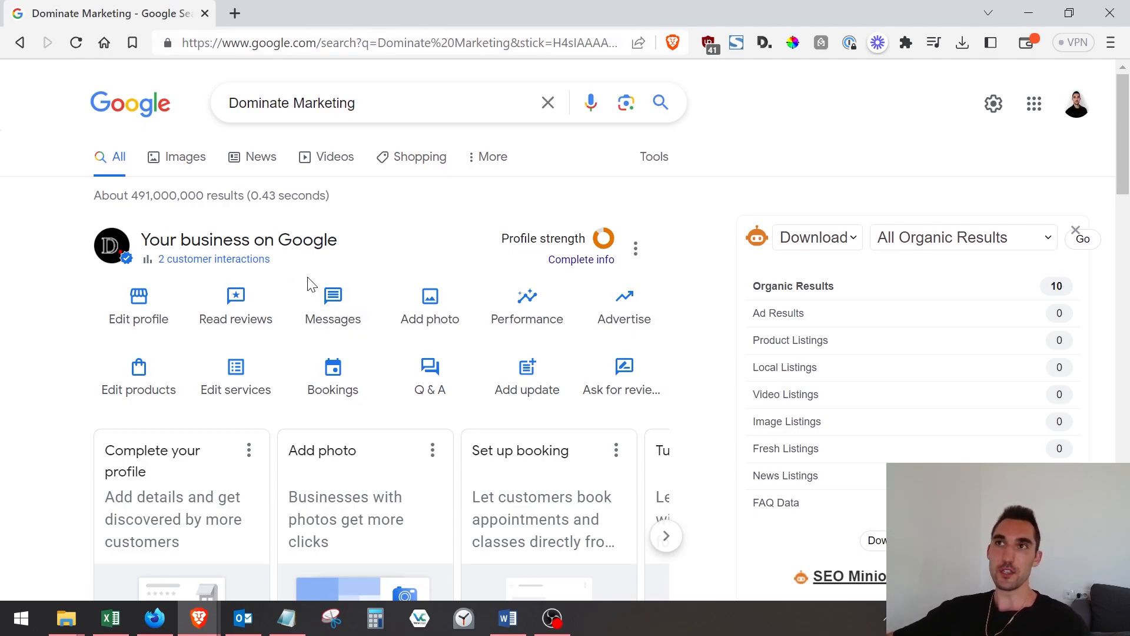
Search Google for 'dominate marketing' in a new tab to reach the managed profile card
left_click(234, 13)
type("g")
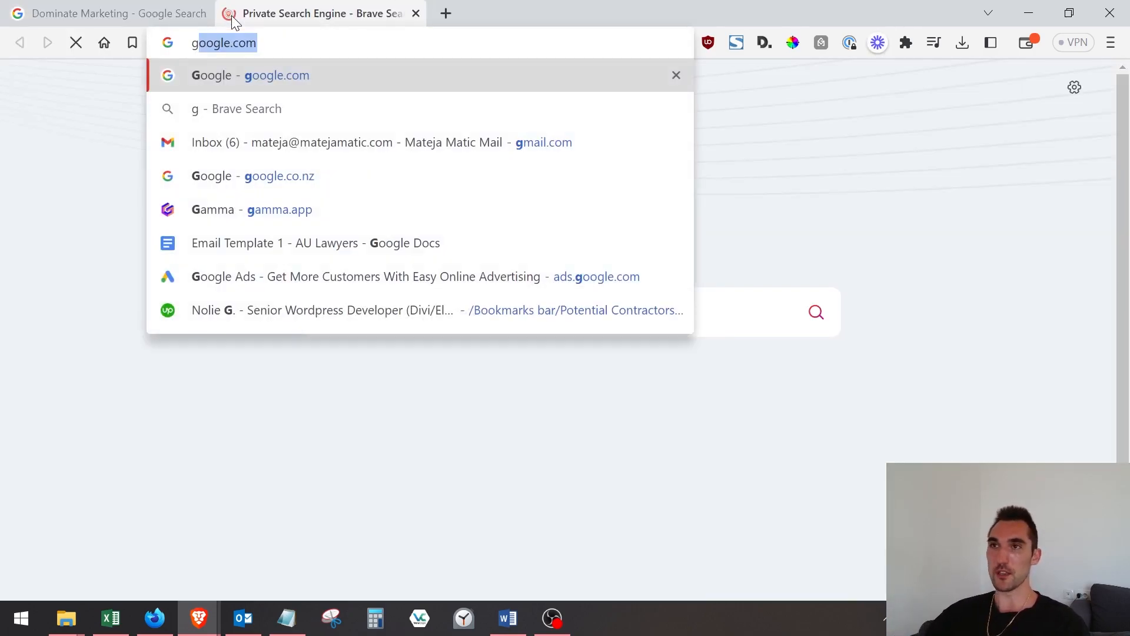
type("oogle.co")
key("Return")
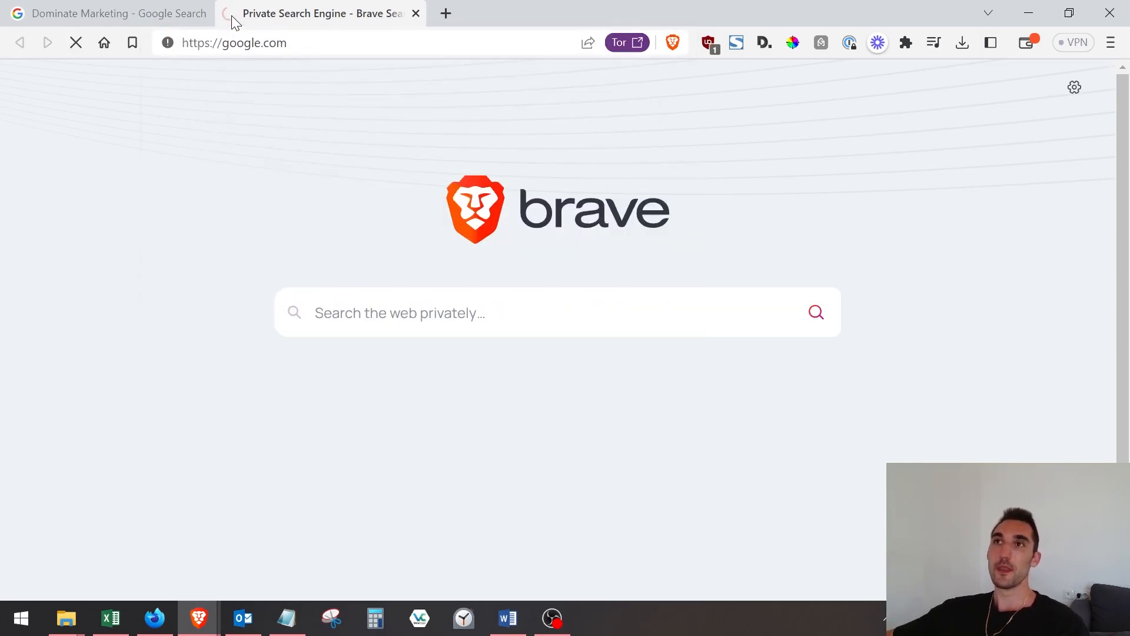
type("d")
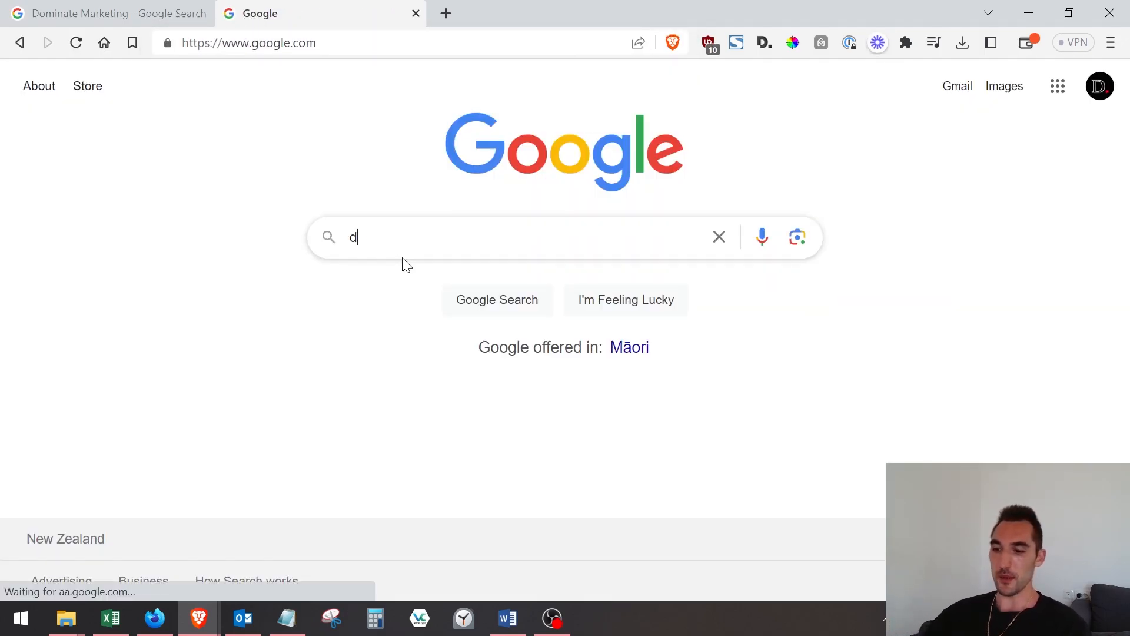
type("ominate m")
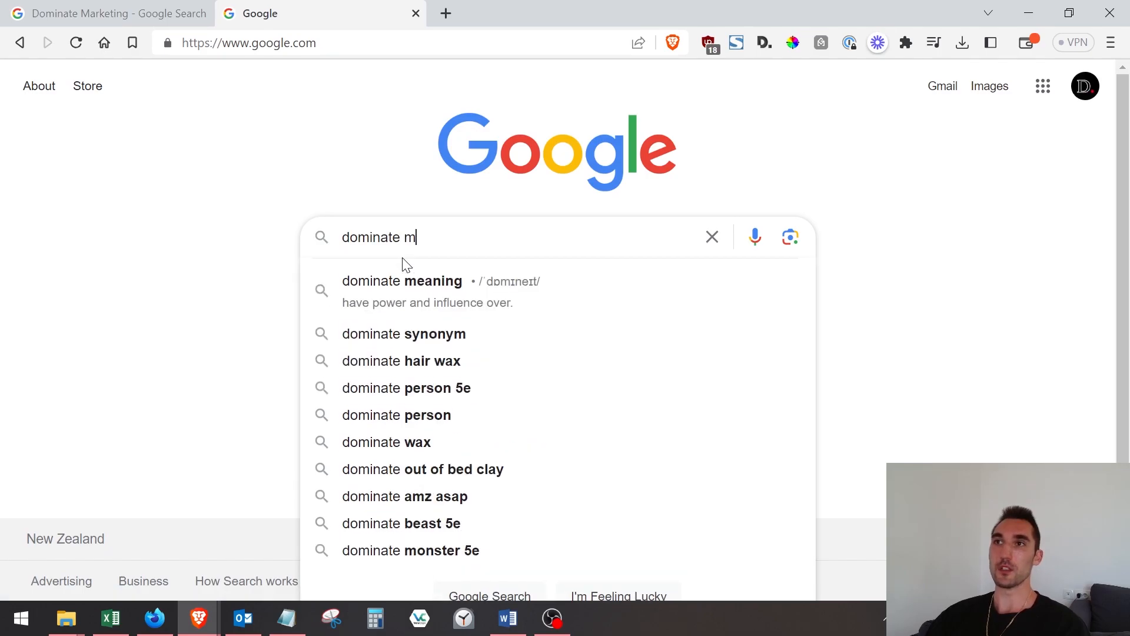
type("arketing")
key("Return")
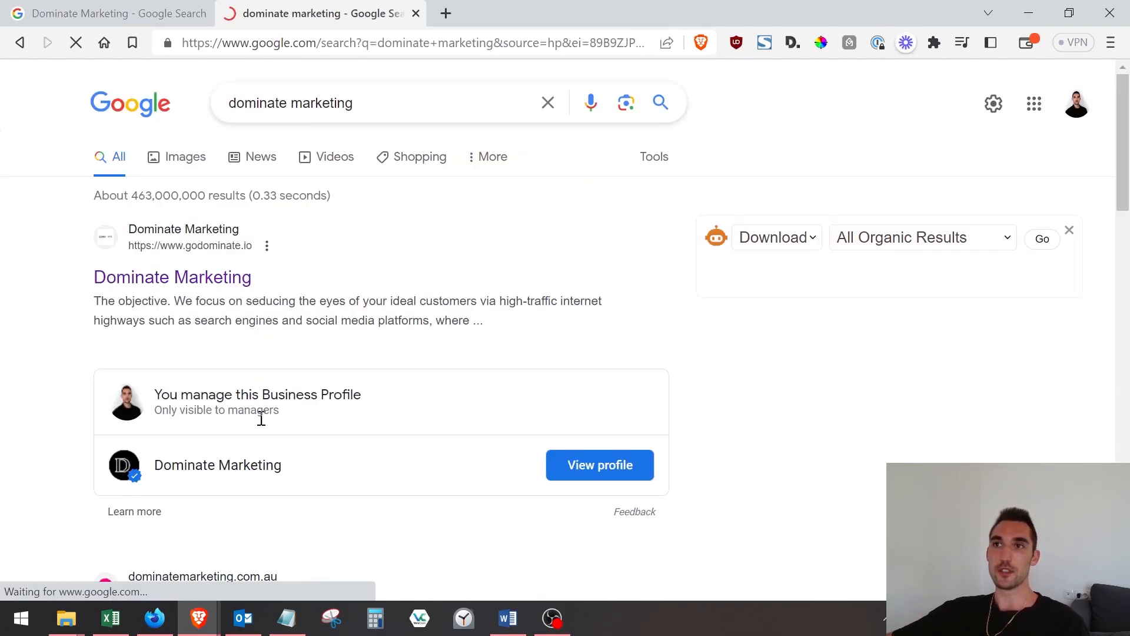
scroll(262, 419, "down", 1)
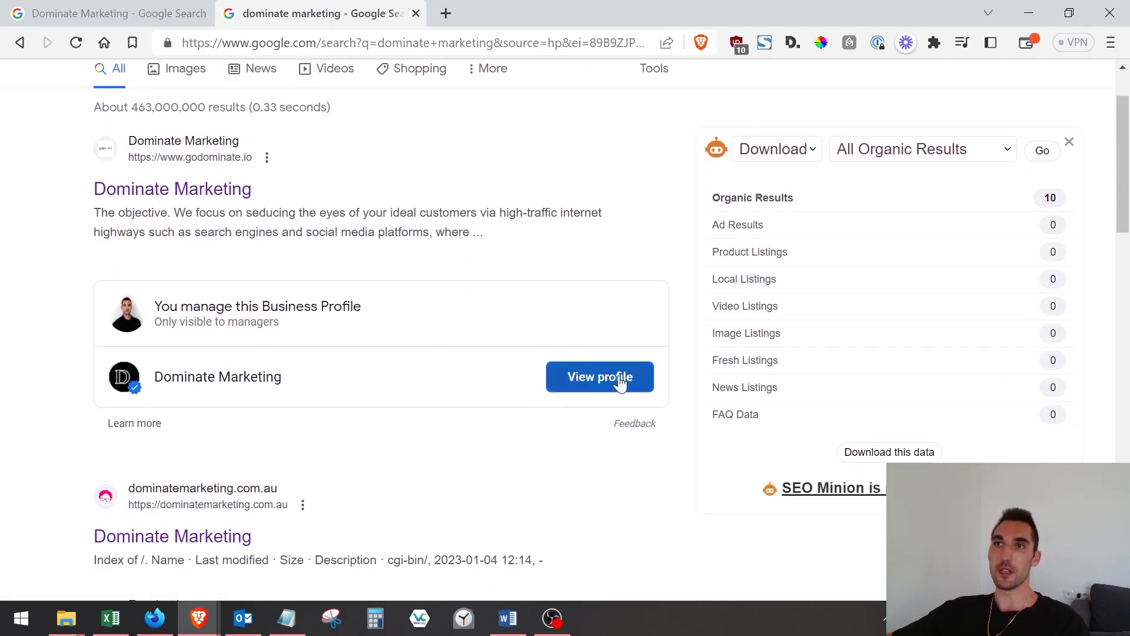
View the Dominate Marketing profile and reach Business Profile settings from the three-dot menu
left_click(599, 377)
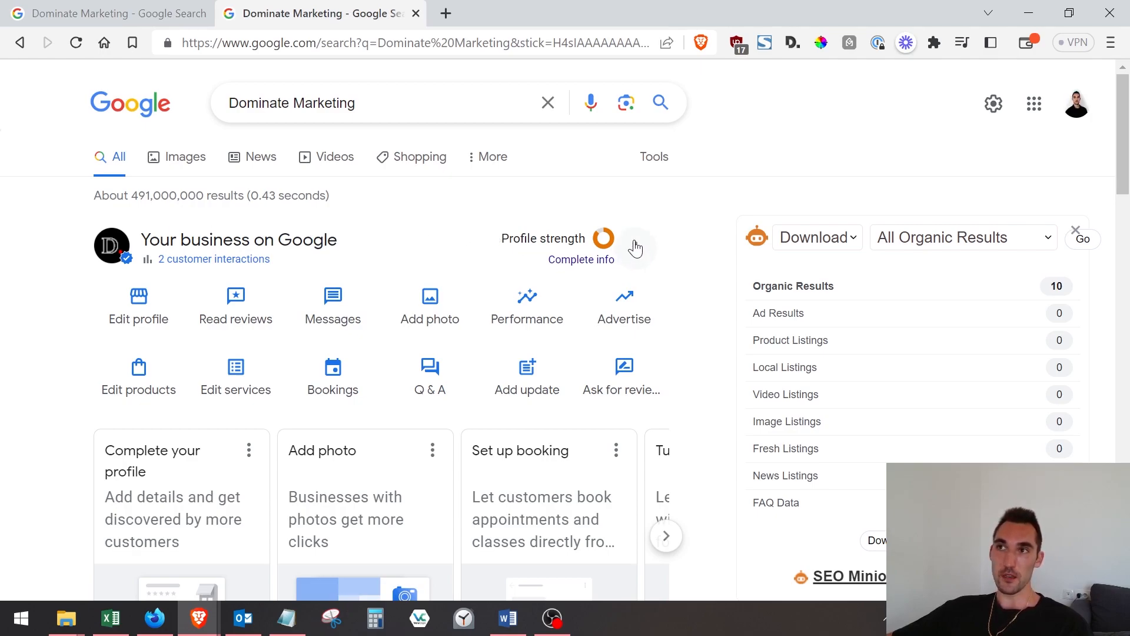
left_click(635, 249)
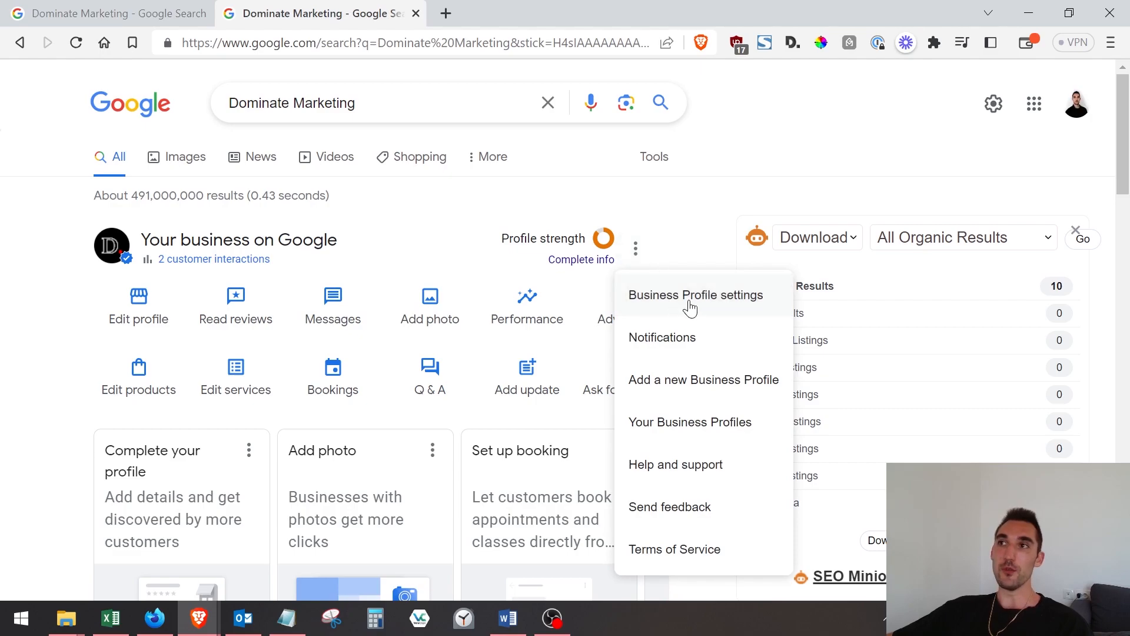
left_click(708, 305)
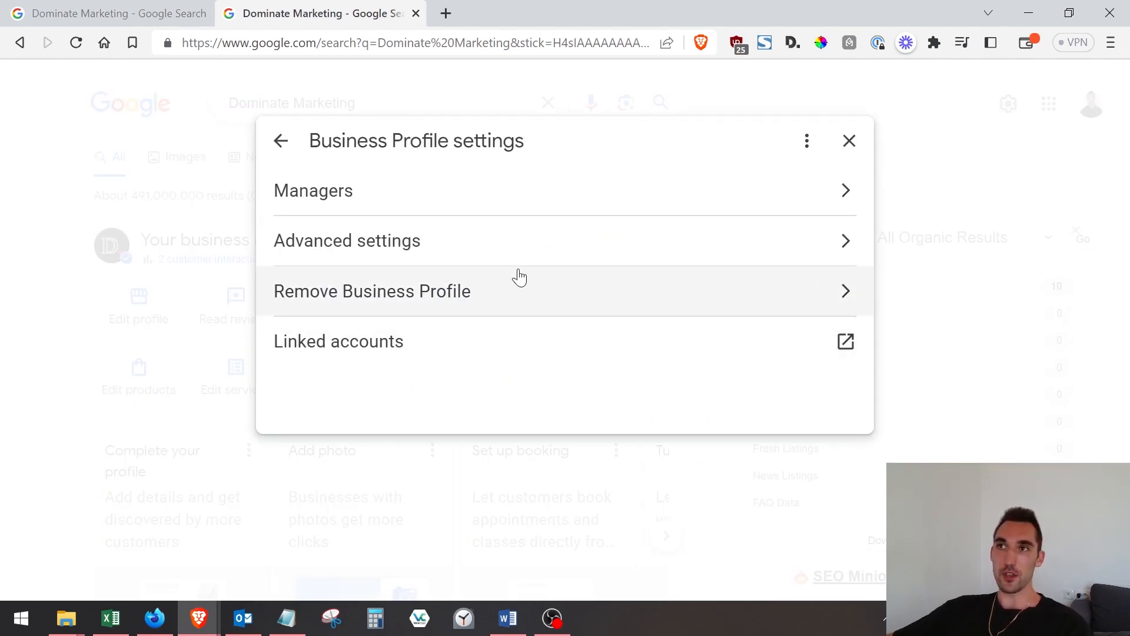
Start adding a manager with Owner access, then close the dialog without sending an invite
left_click(328, 202)
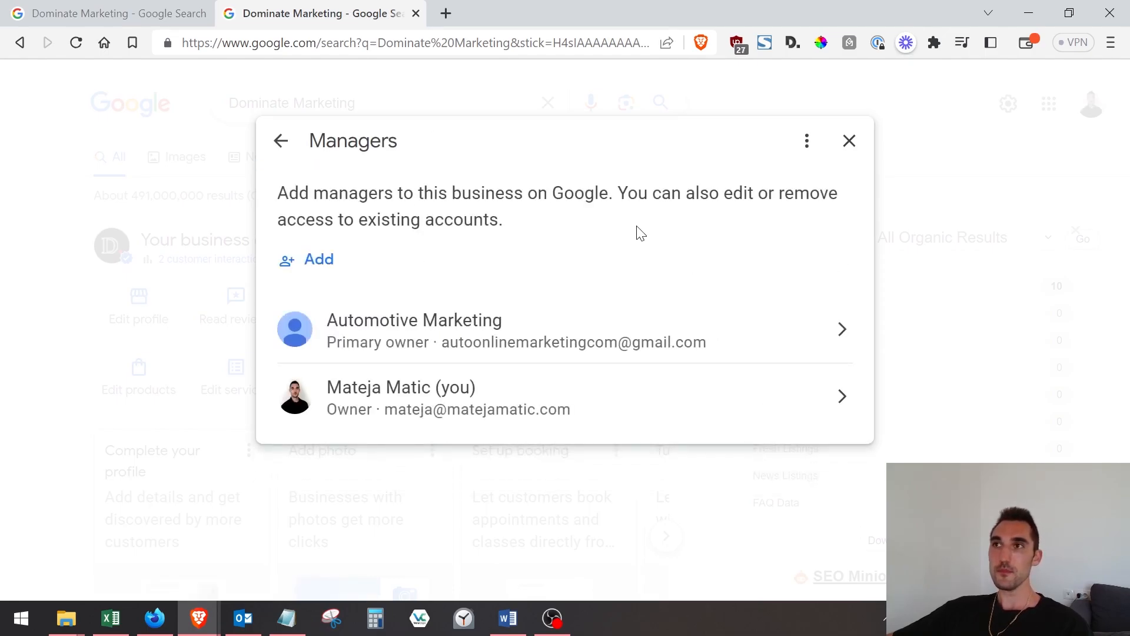
left_click(319, 260)
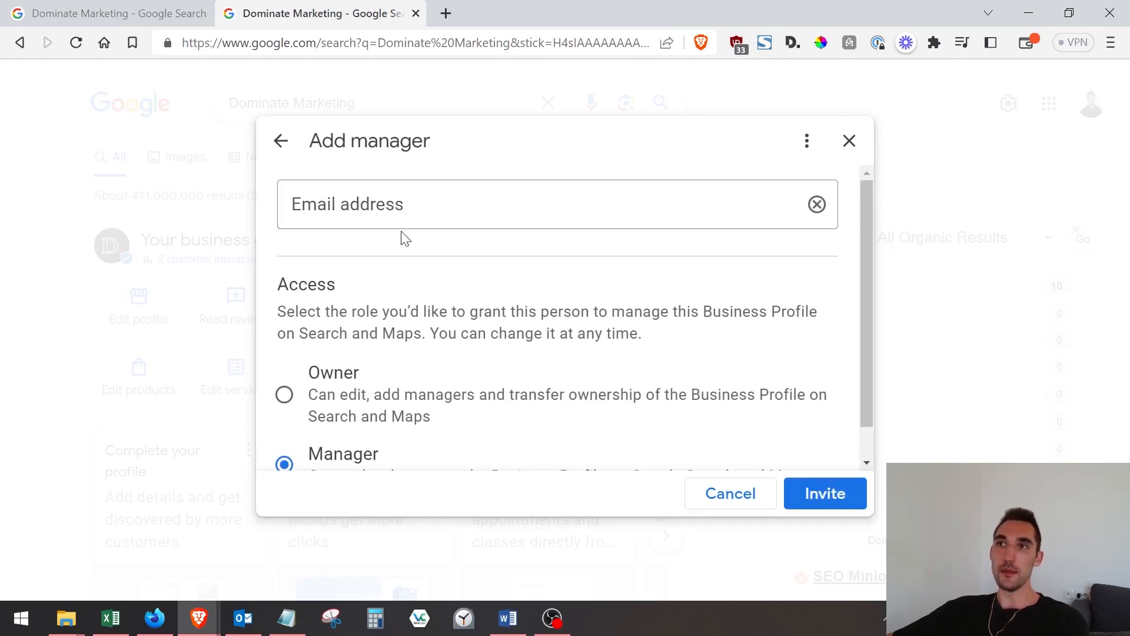
scroll(332, 388, "down", 1)
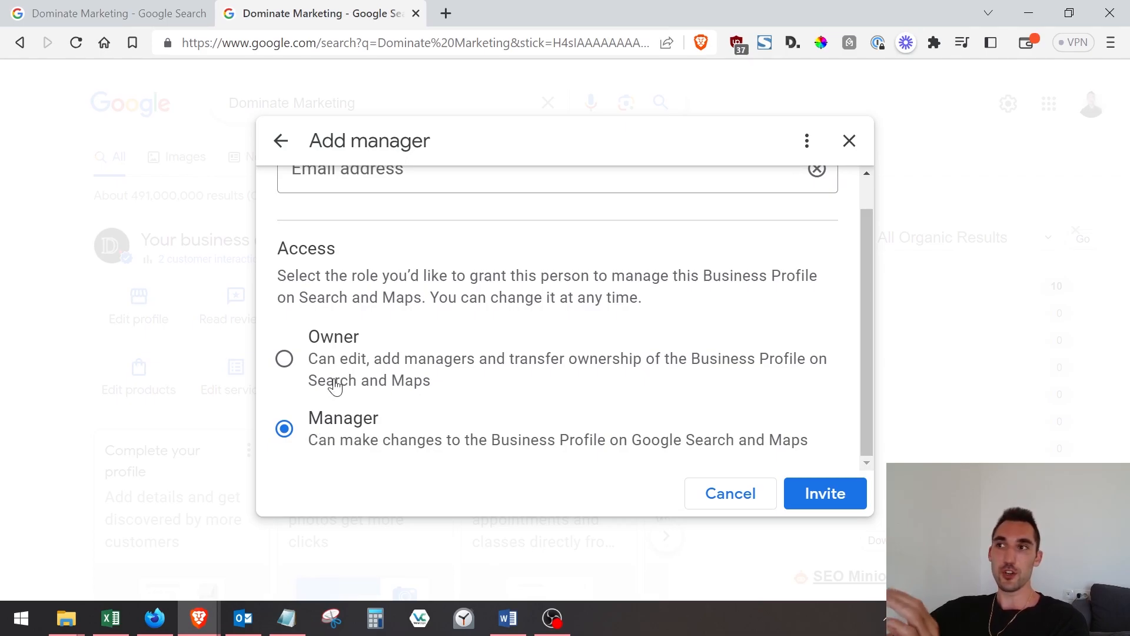
left_click(285, 362)
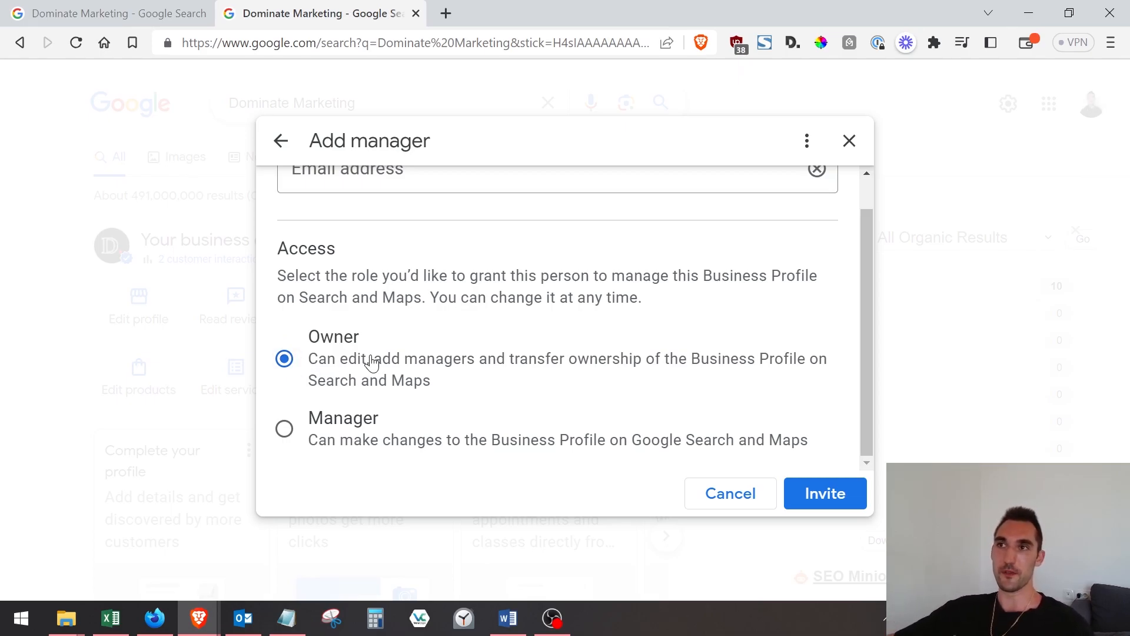
scroll(371, 362, "up", 1)
scroll(362, 423, "down", 1)
scroll(362, 301, "up", 1)
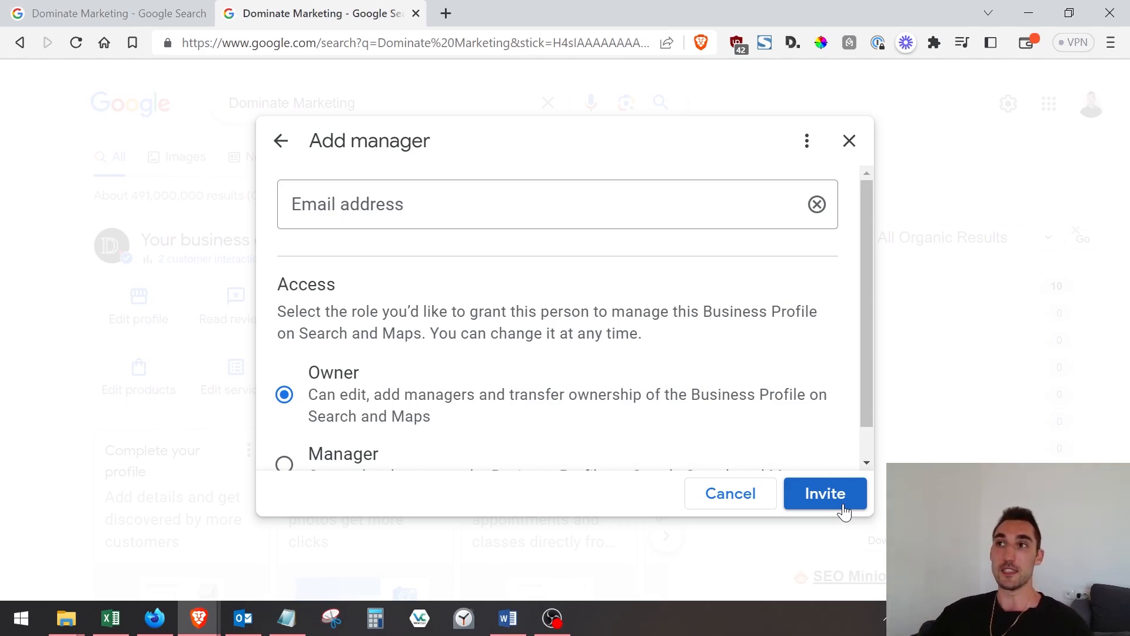
left_click(849, 140)
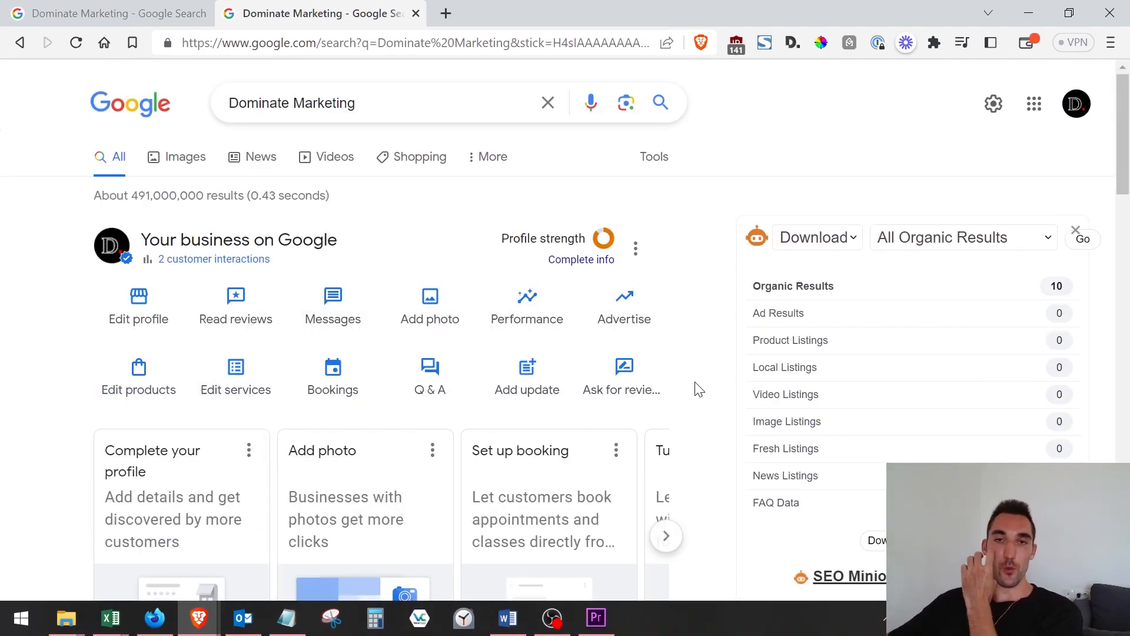
Return to Business Profile settings and show the Managers list
left_click(636, 247)
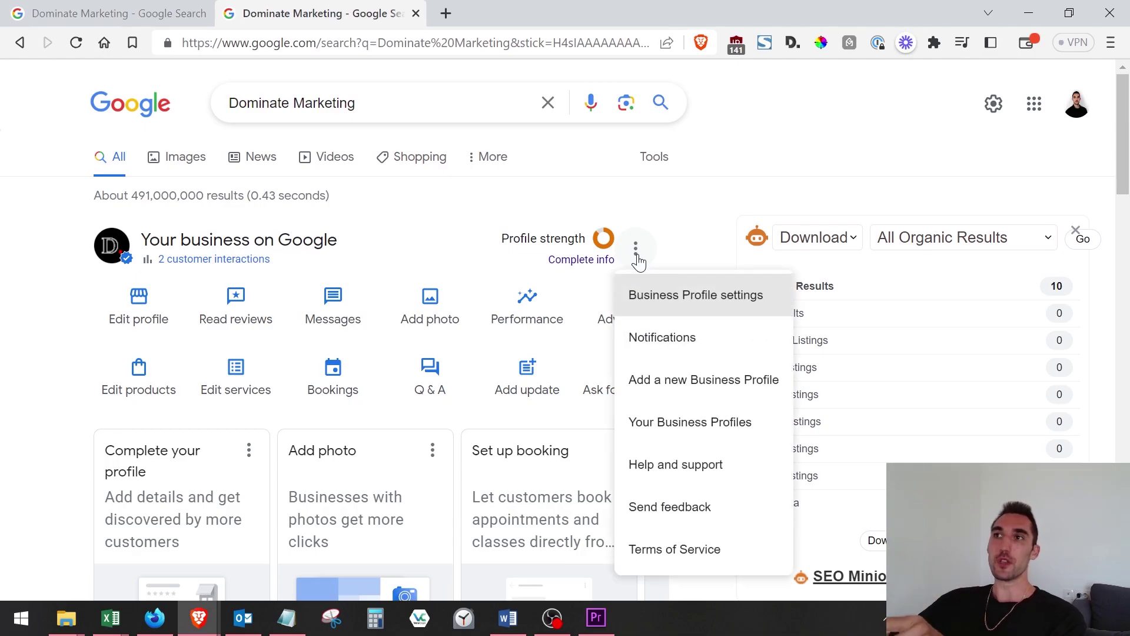
left_click(664, 296)
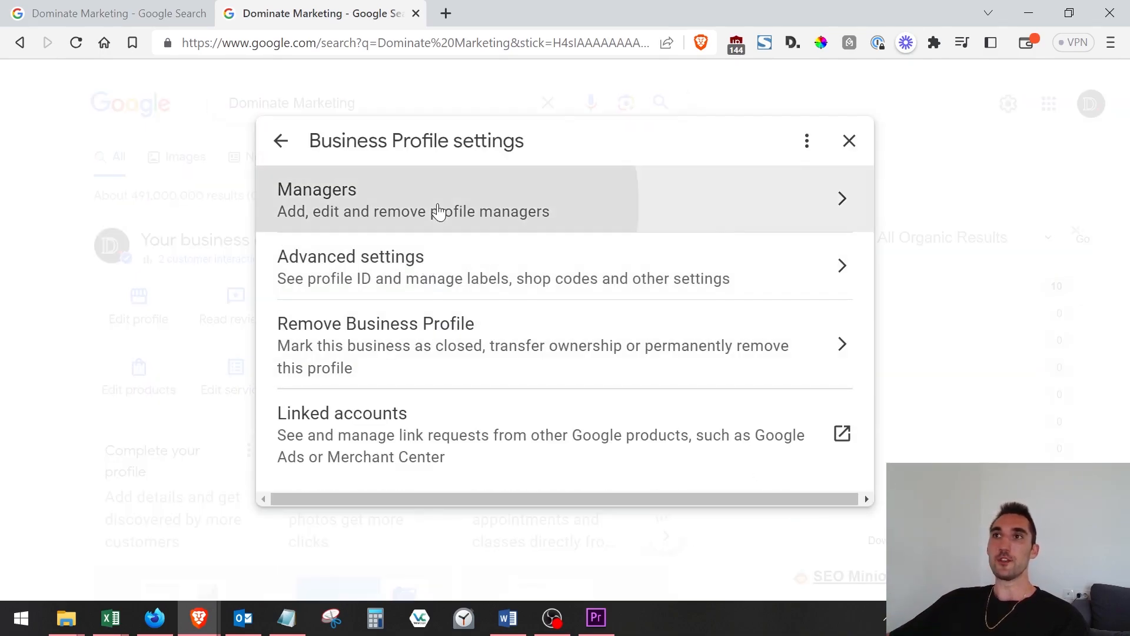
left_click(437, 198)
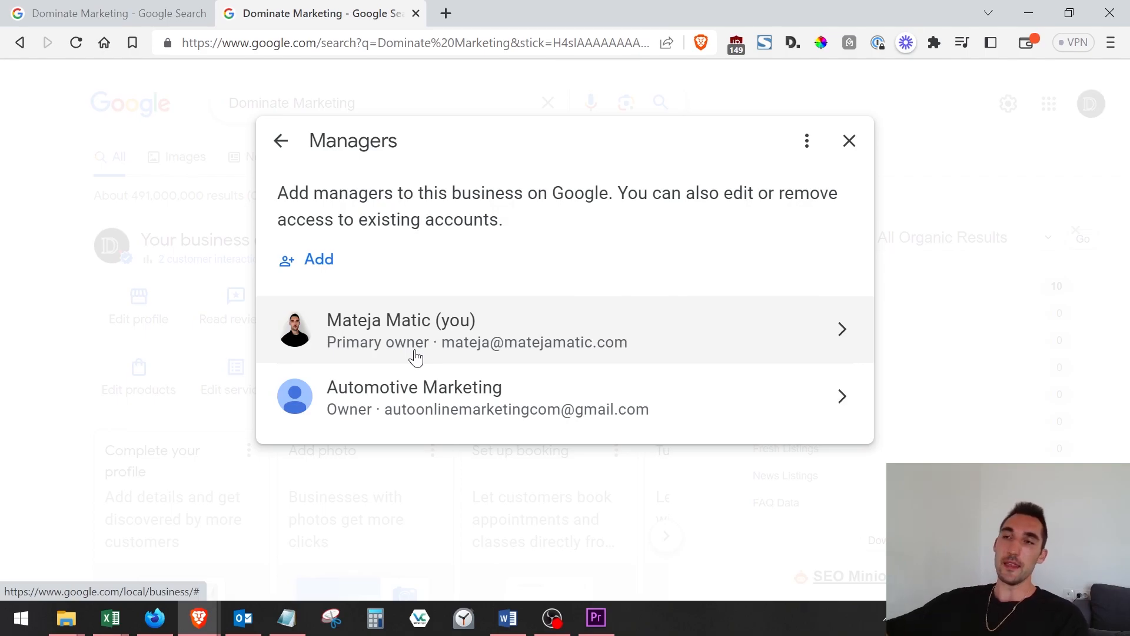
left_click(442, 423)
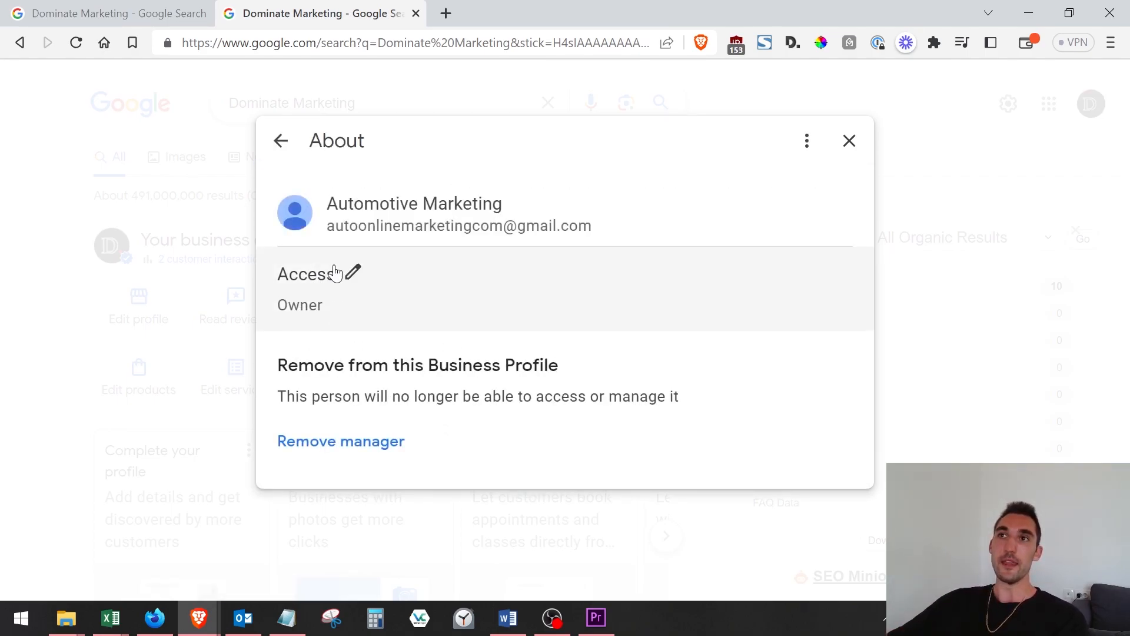
left_click(344, 306)
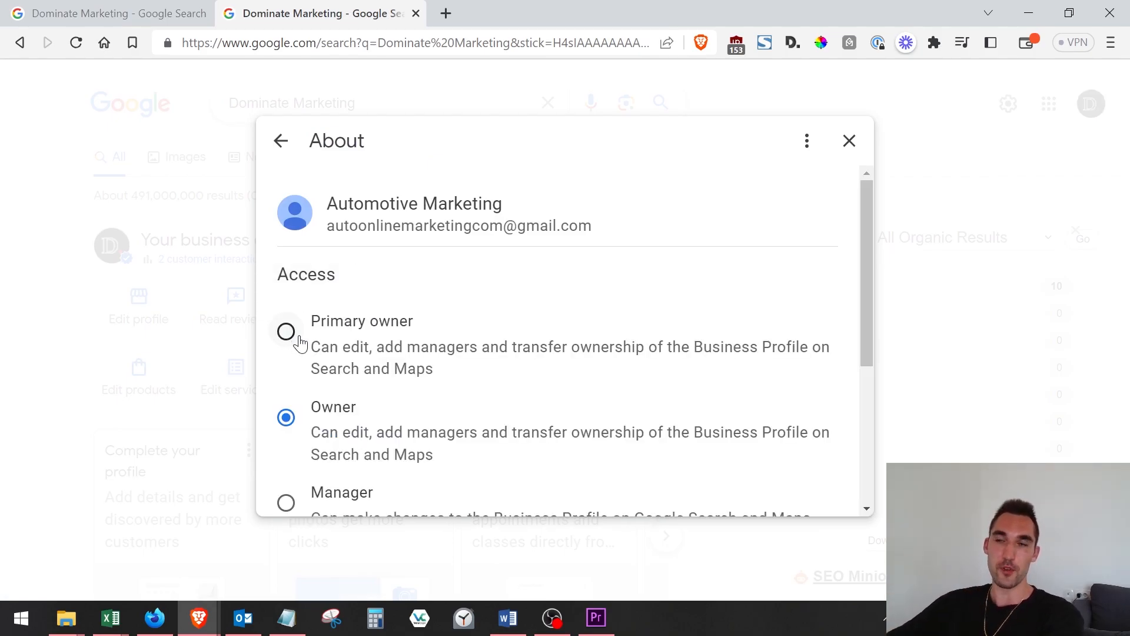
scroll(324, 346, "down", 5)
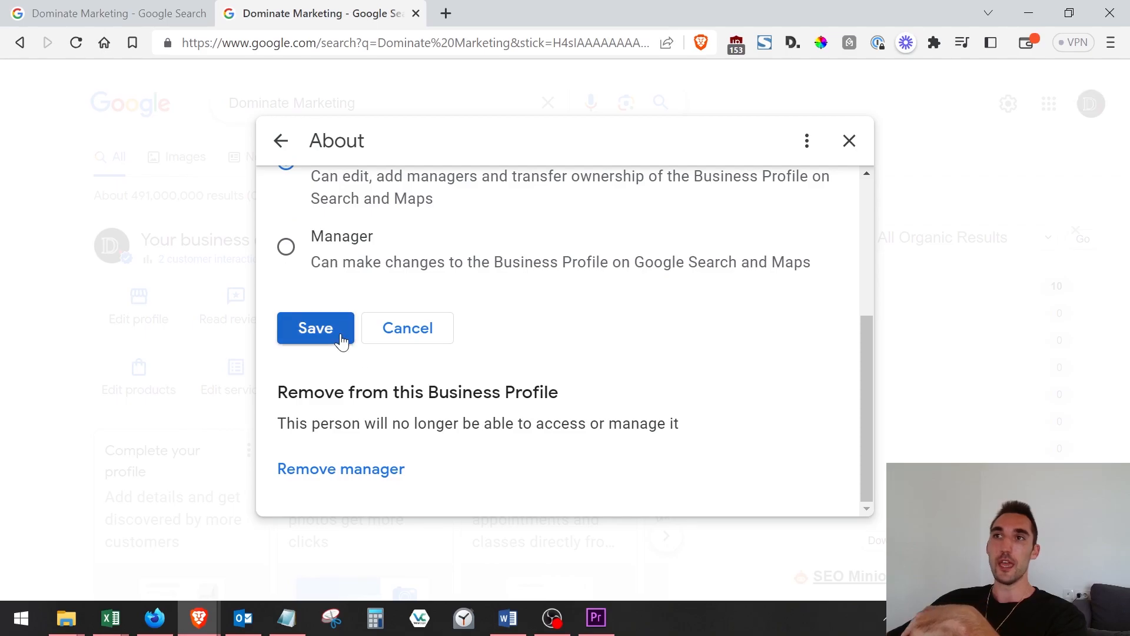
left_click(316, 328)
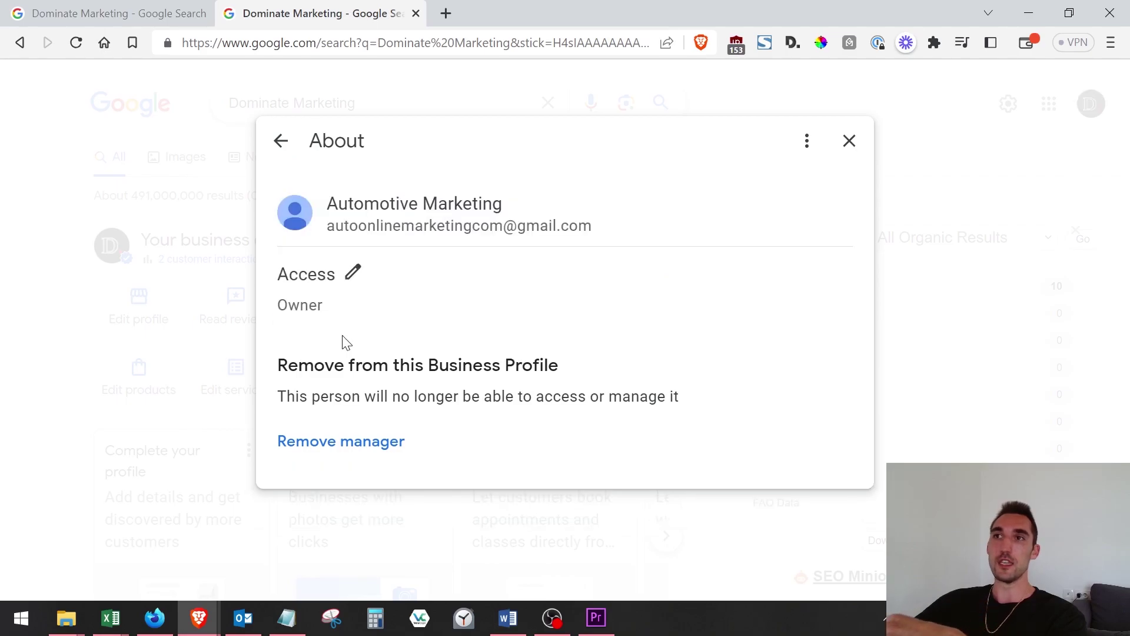
left_click(353, 275)
left_click(286, 331)
scroll(291, 347, "down", 5)
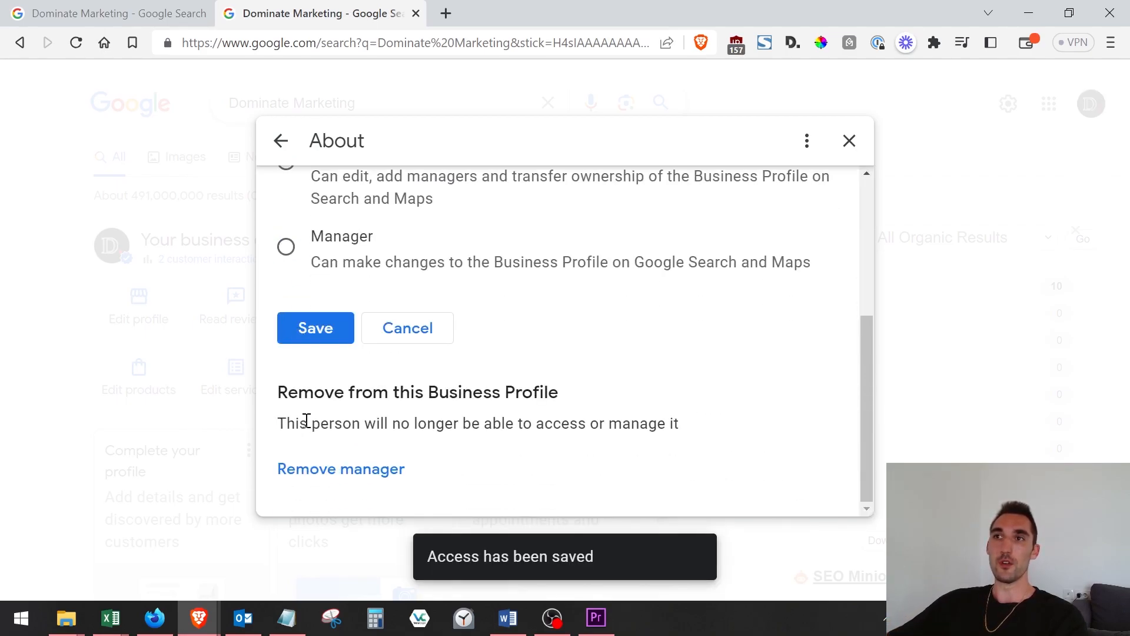
left_click(315, 328)
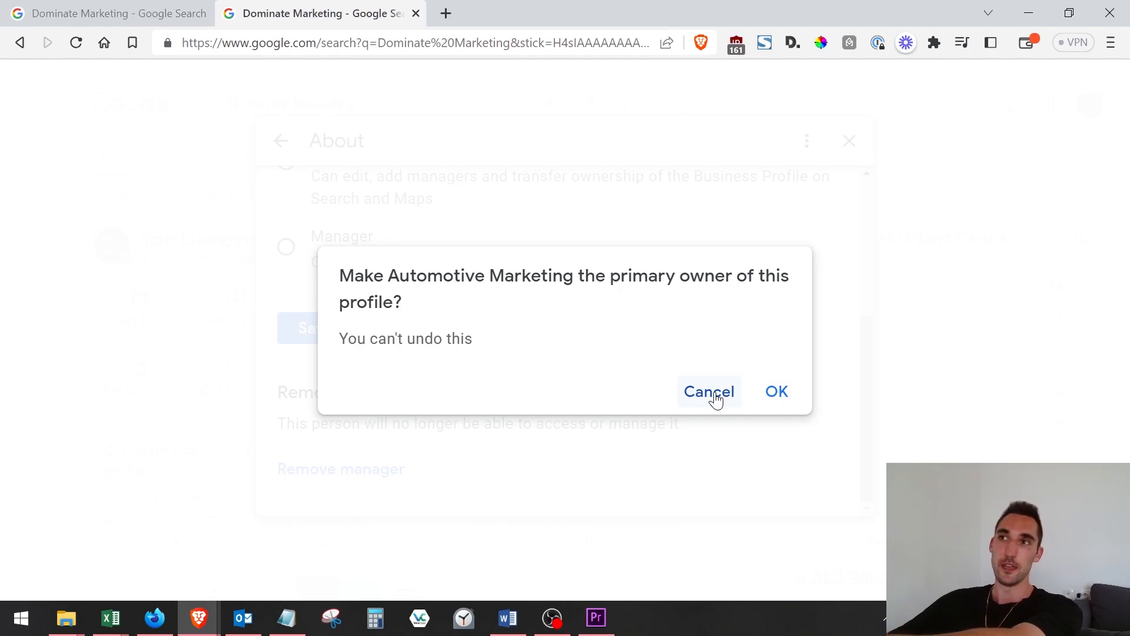
left_click(709, 392)
left_click(281, 140)
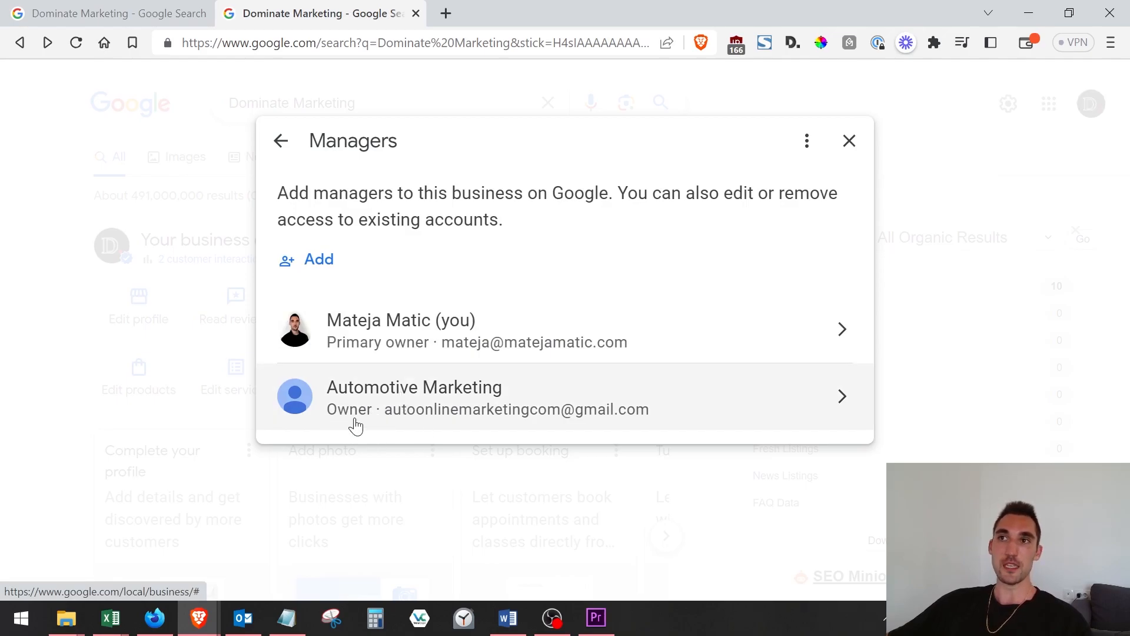
Discard an access-level edit for Automotive Marketing and confirm removing it as a manager
left_click(386, 411)
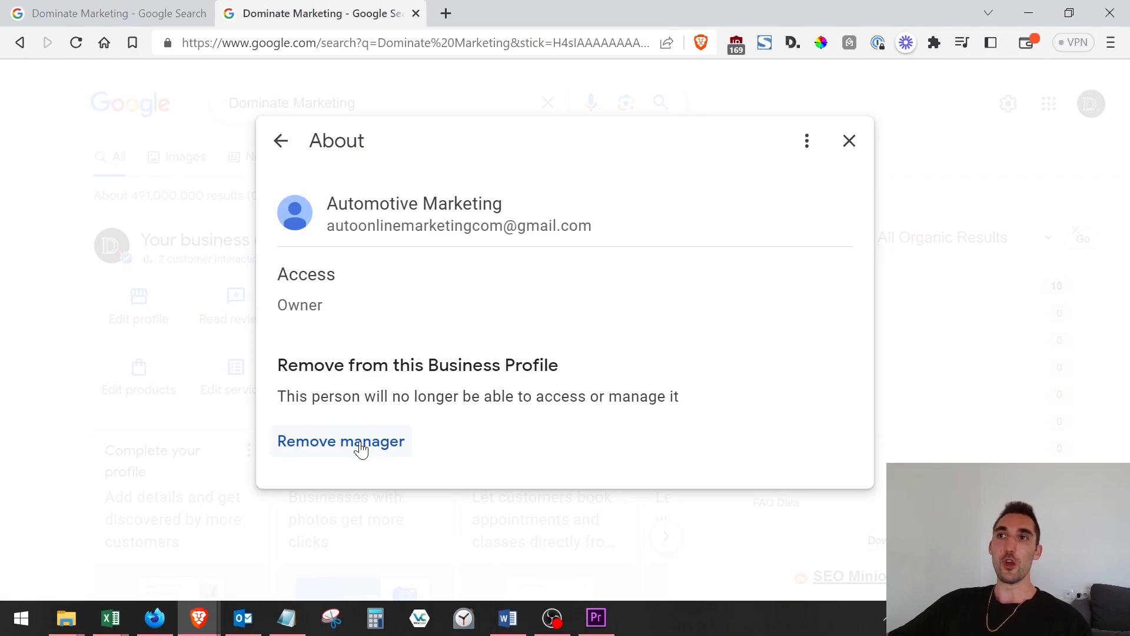
left_click(353, 281)
scroll(353, 380, "down", 2)
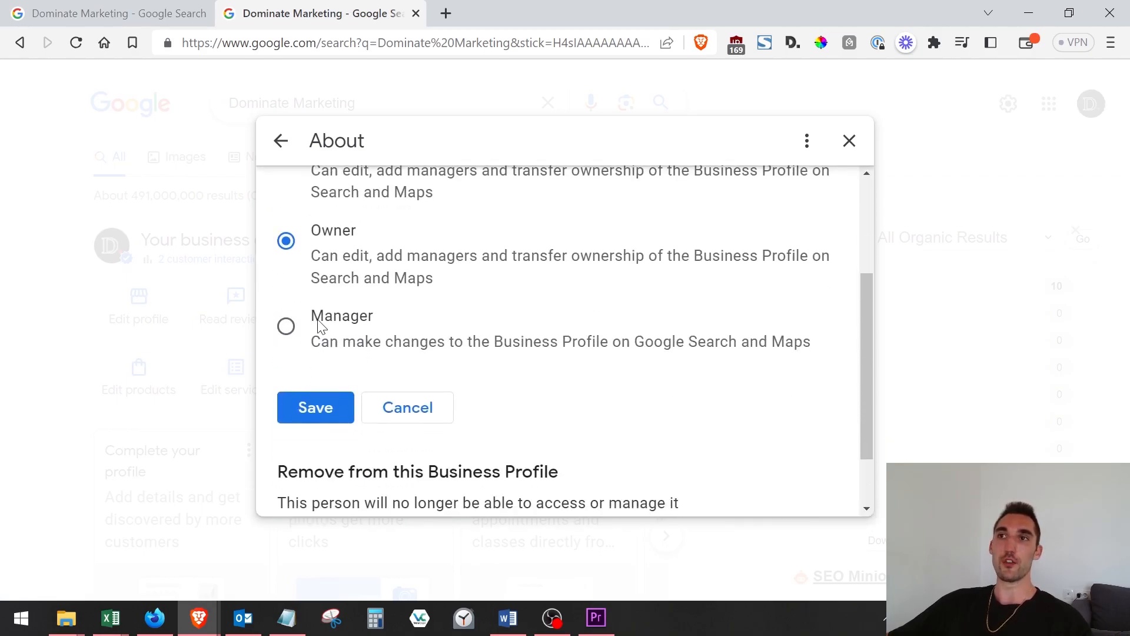
scroll(354, 354, "up", 2)
left_click(407, 495)
left_click(371, 440)
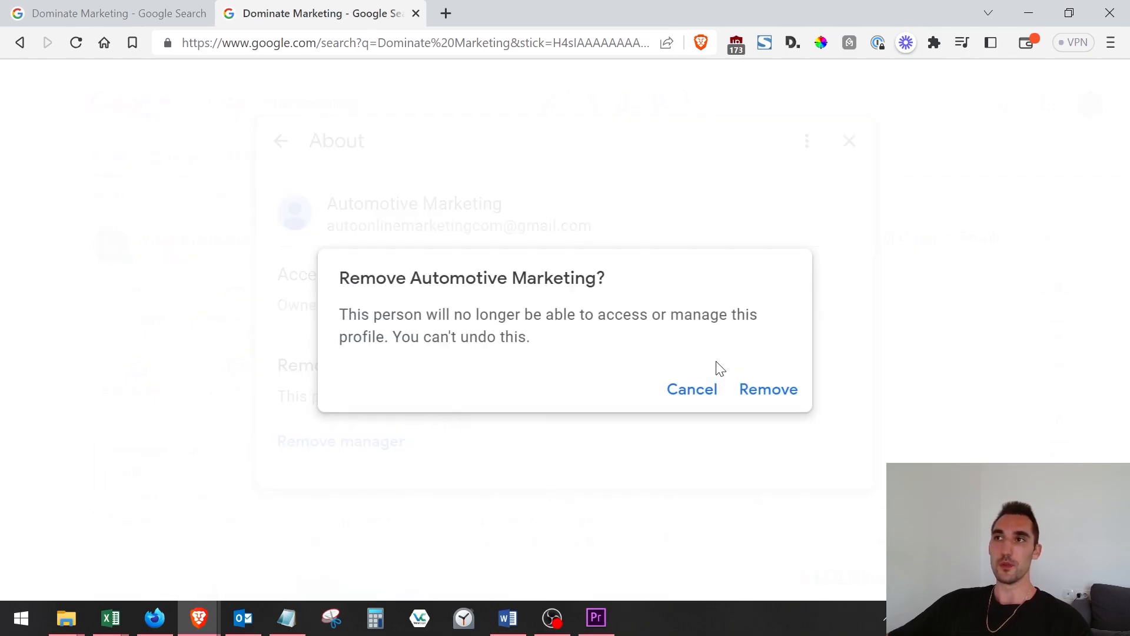
left_click(768, 389)
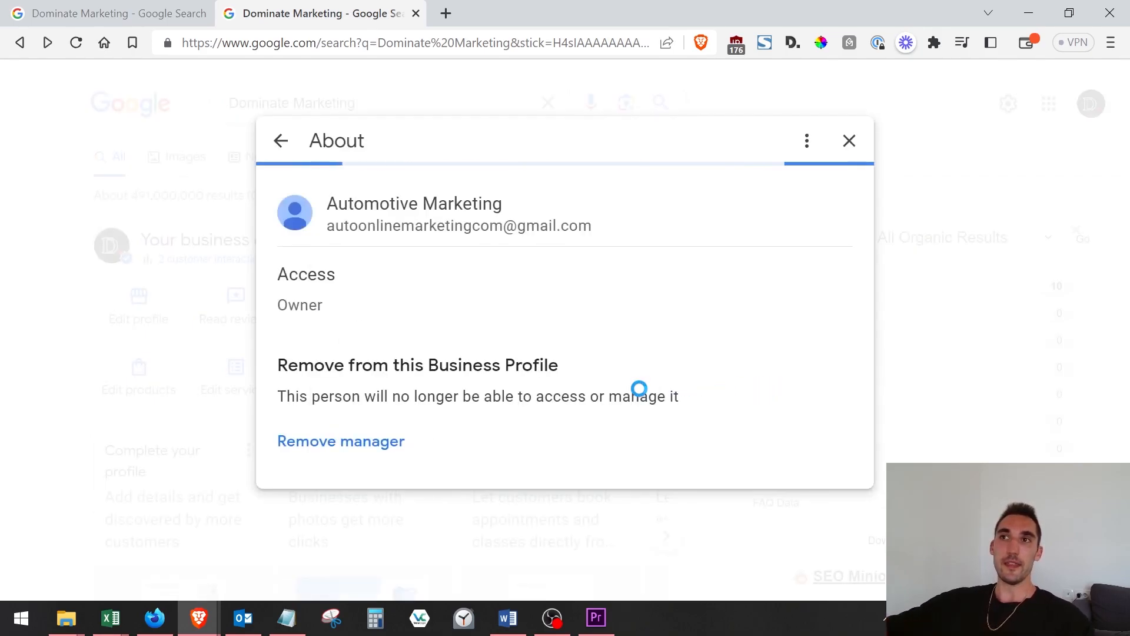